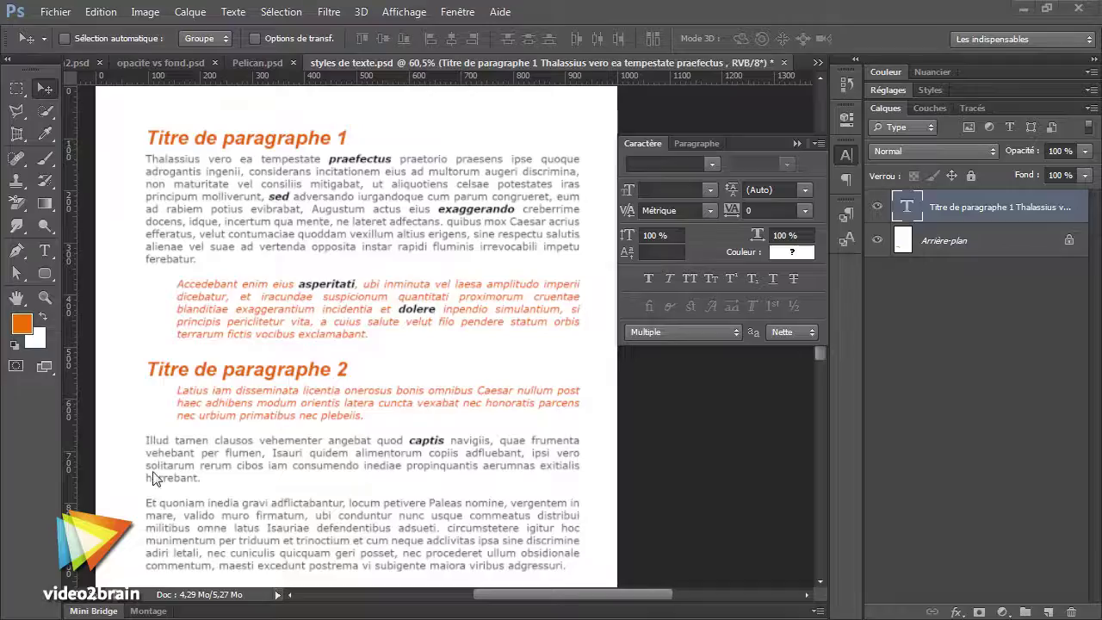
Select the horizontal Type tool and bring up the Pelican document showing étirer.
left_click(48, 249)
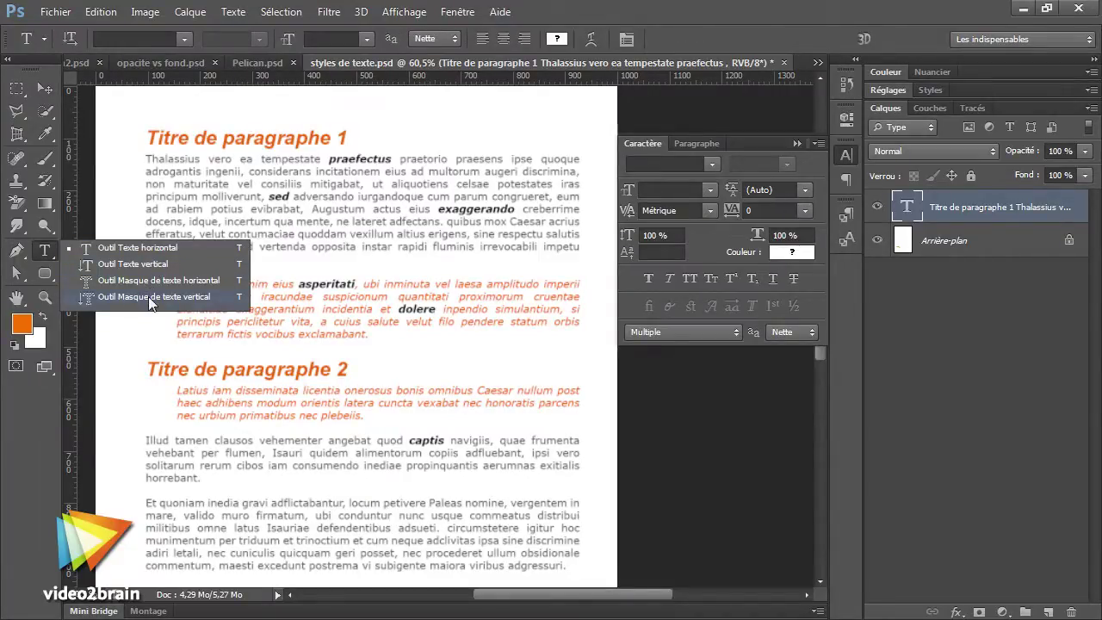
left_click(153, 250)
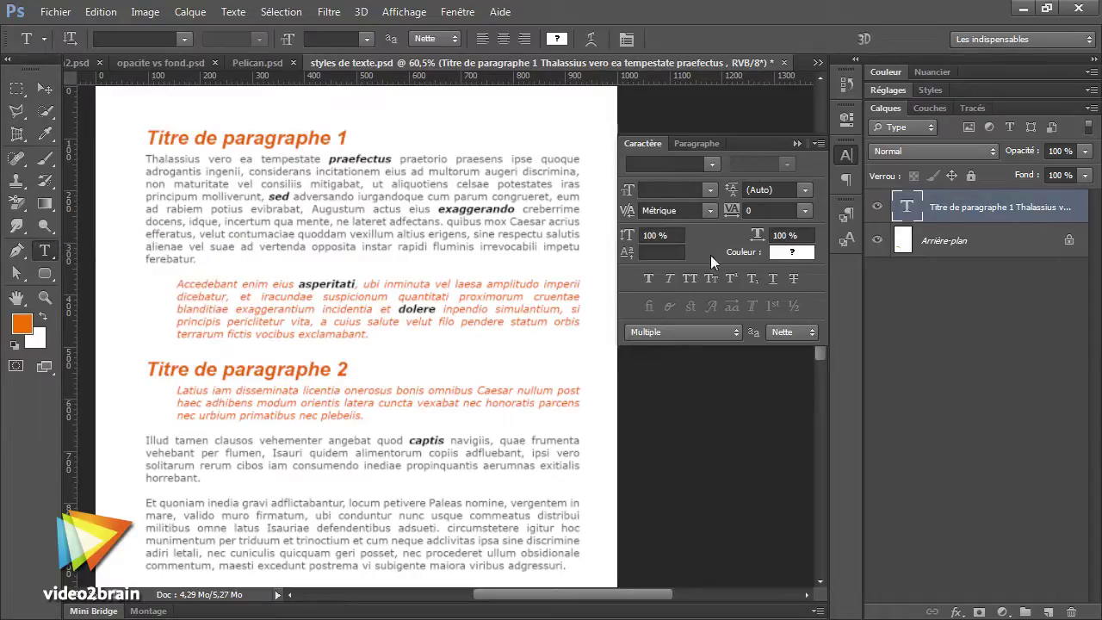
left_click(253, 63)
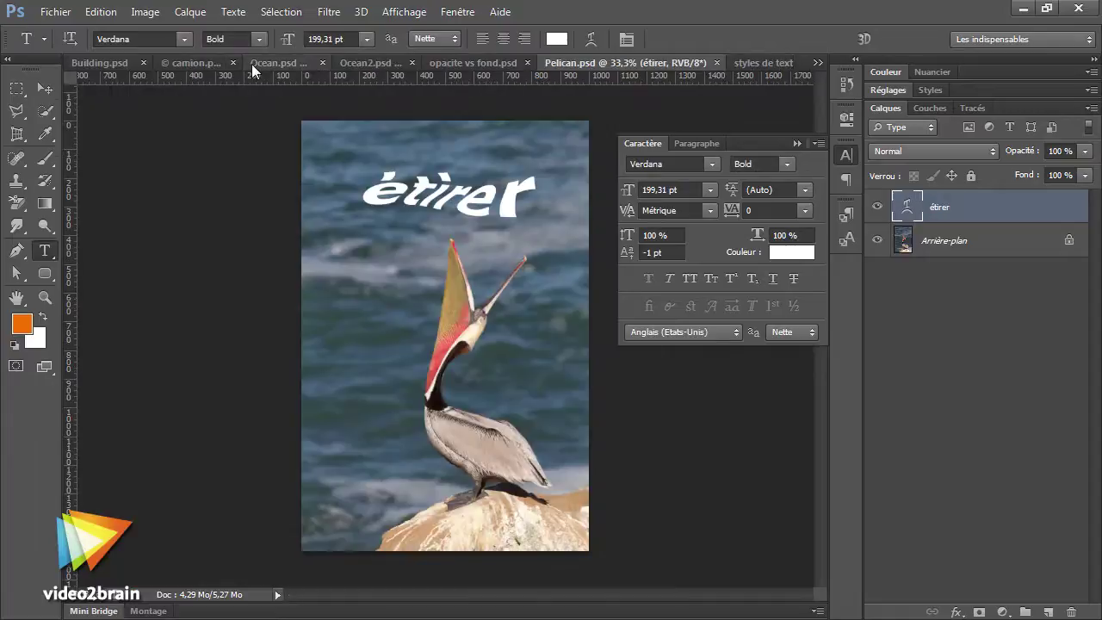
Warp étirer into an Arc with bend 38,3 and adjusted horizontal distortion, then show opacite vs fond.
left_click(45, 89)
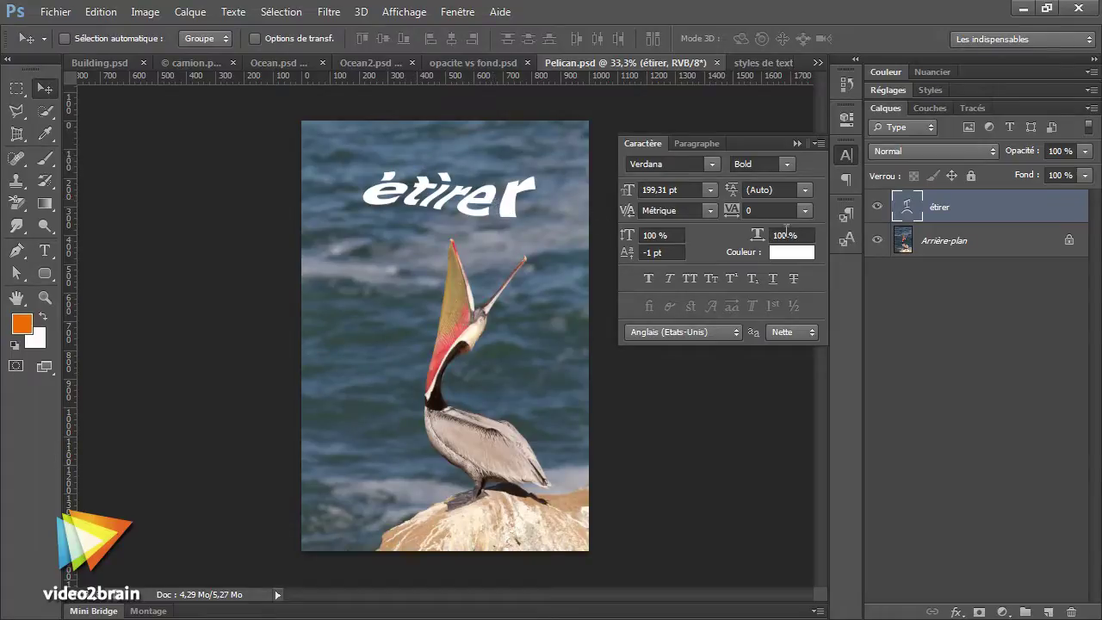
key("ctrl+t")
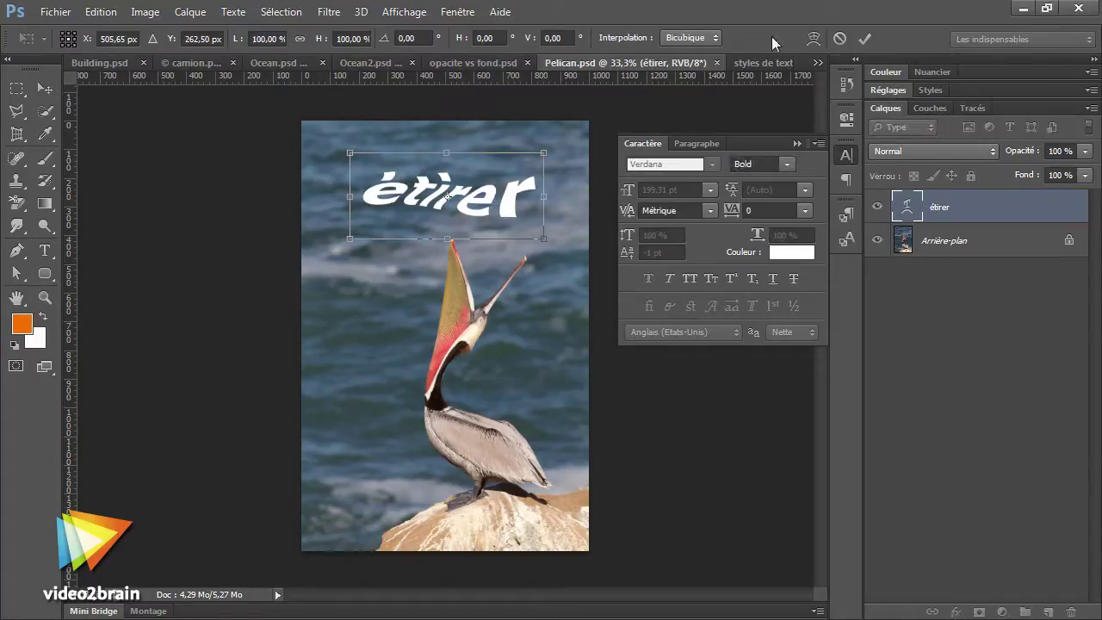
left_click(815, 39)
left_click(238, 42)
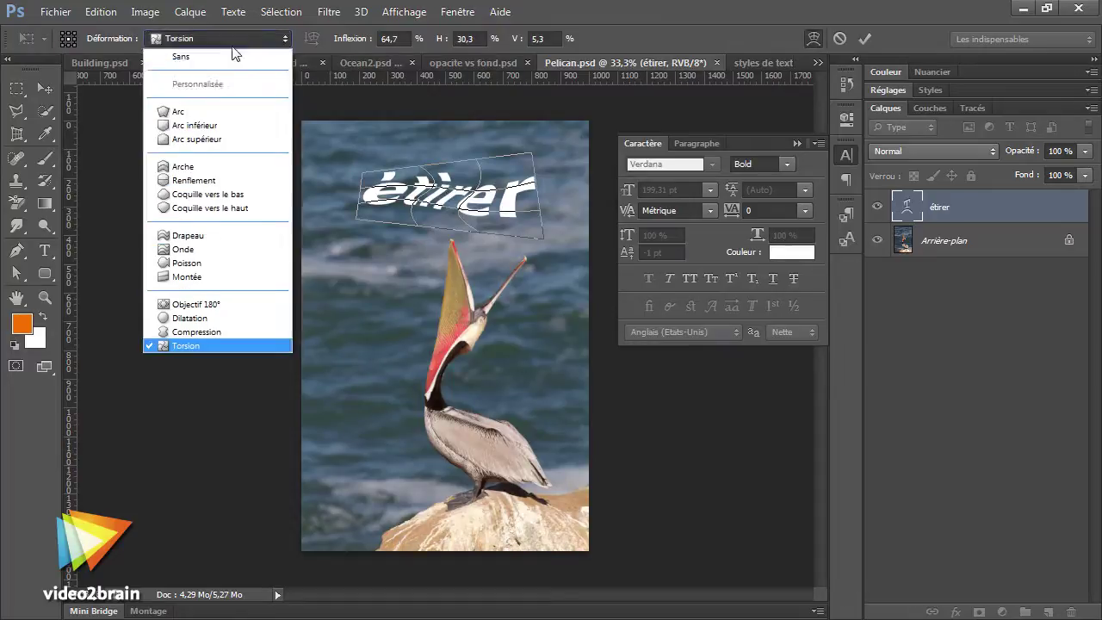
left_click(214, 113)
left_click_drag(354, 38, 232, 42)
left_click_drag(354, 39, 323, 40)
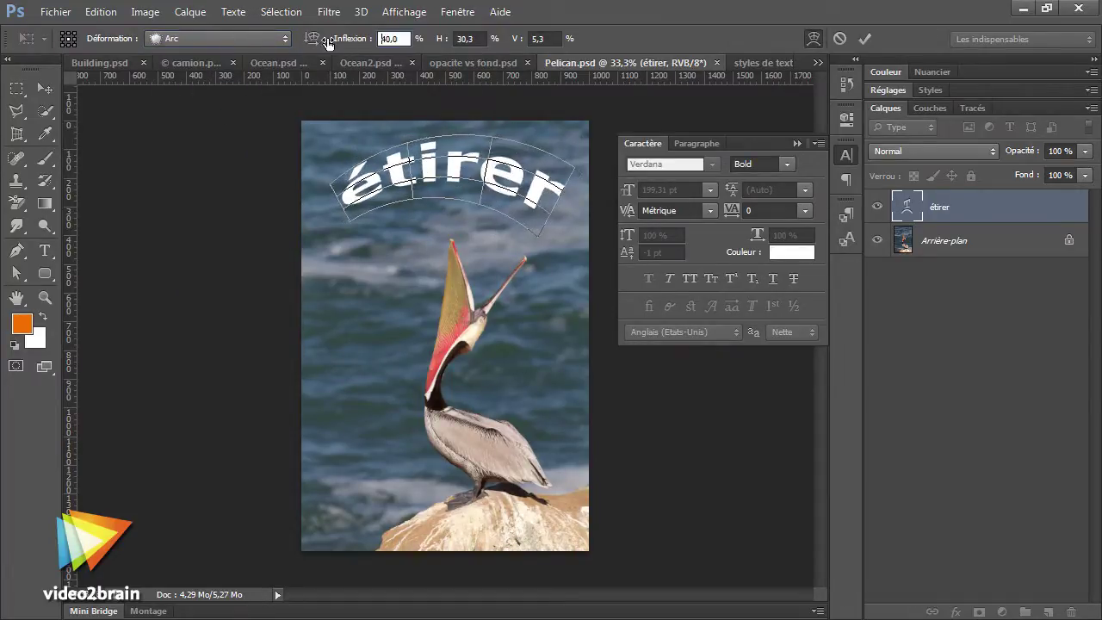
left_click_drag(441, 39, 399, 57)
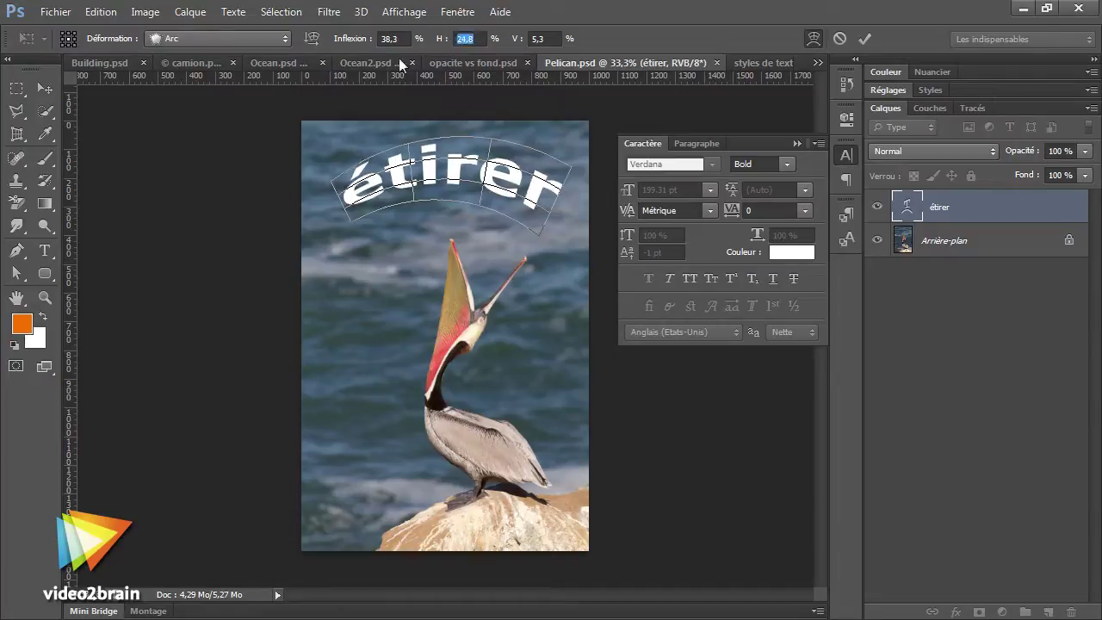
left_click(865, 39)
left_click(461, 63)
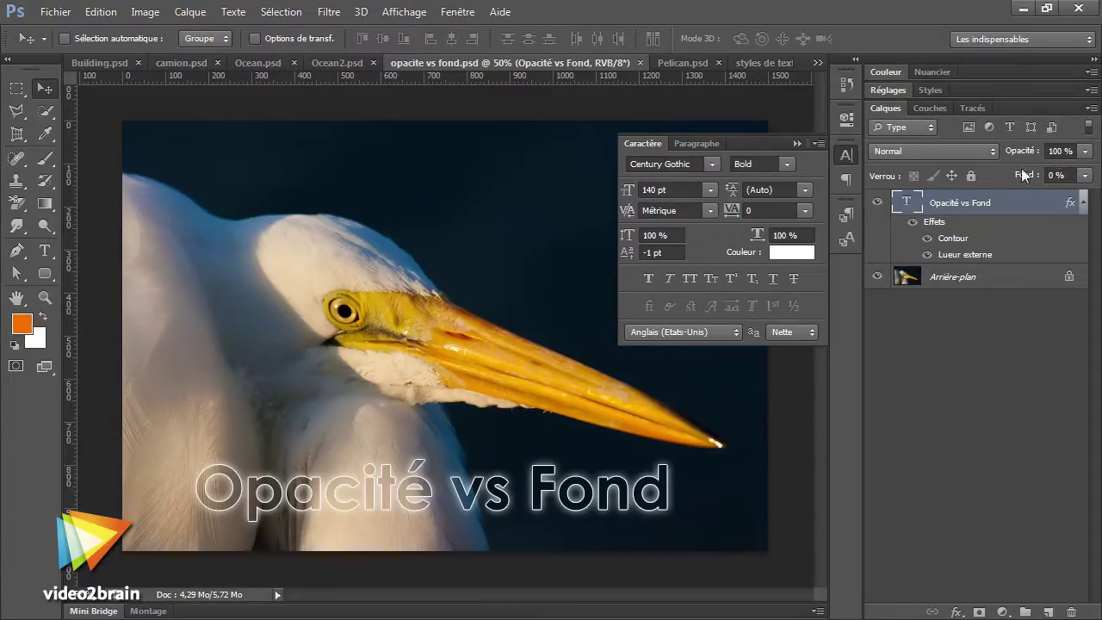
In Ocean2, hide the character panel and select the Océan text layer.
left_click(340, 65)
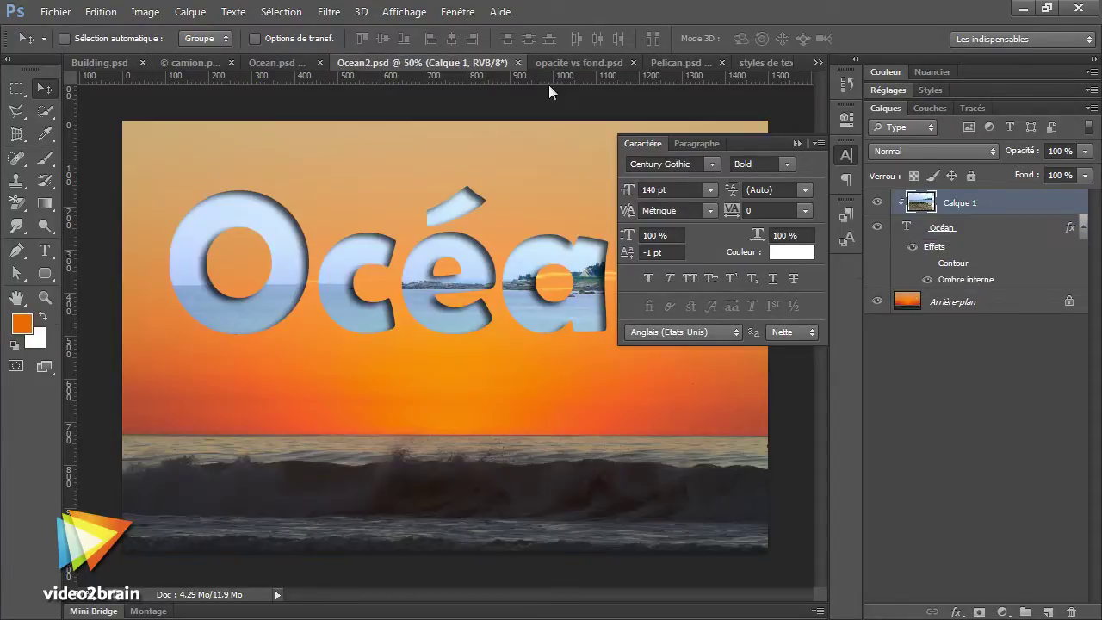
left_click(848, 158)
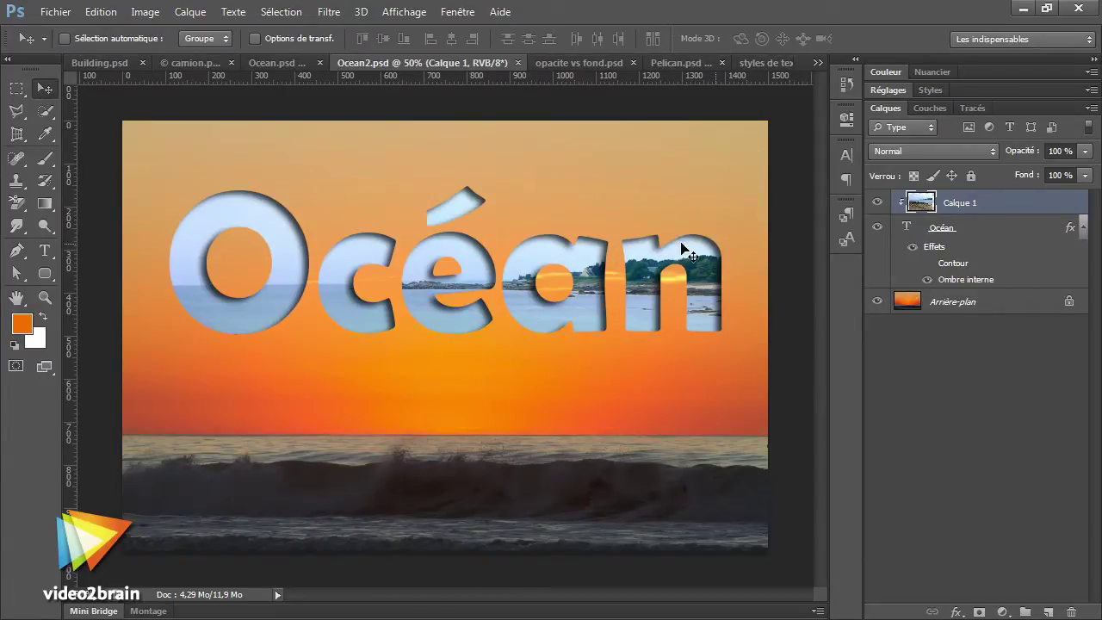
mouse_move(541, 291)
left_mouse_down()
mouse_move(560, 278)
mouse_move(581, 295)
mouse_move(588, 270)
left_mouse_up()
left_click(942, 228)
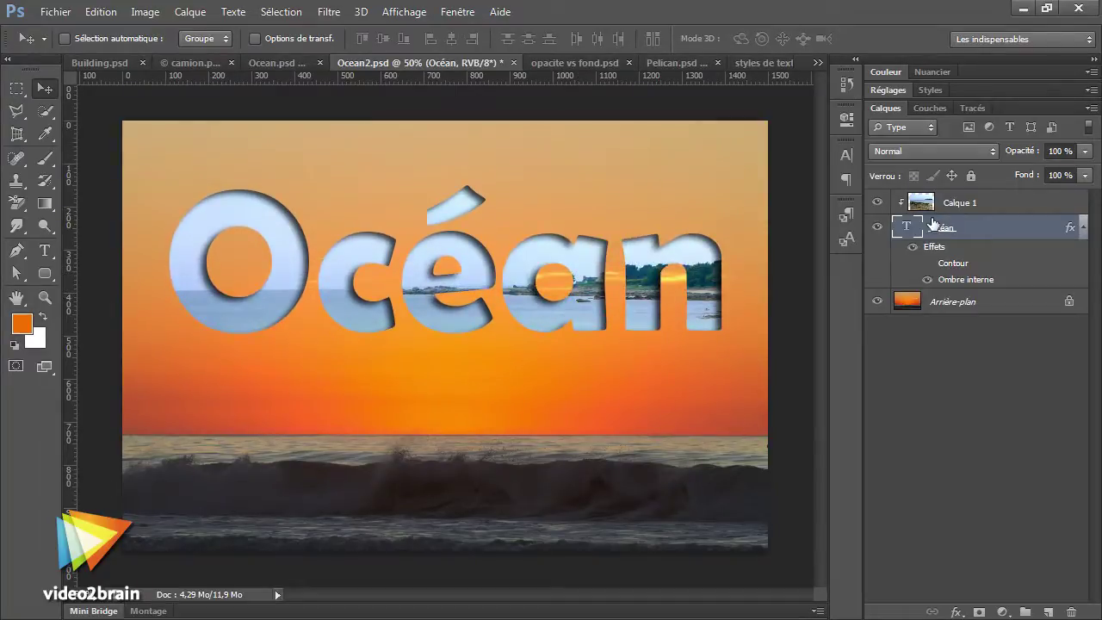
Browse the Ocean and camion examples, ending on the Building curved-text document.
left_click(304, 61)
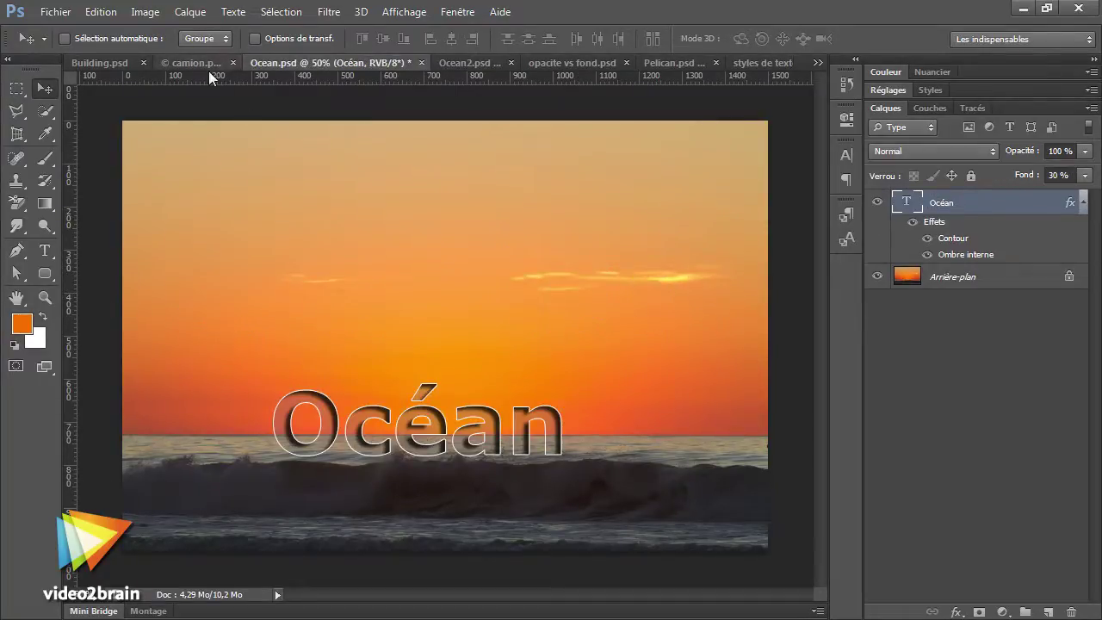
left_click(194, 63)
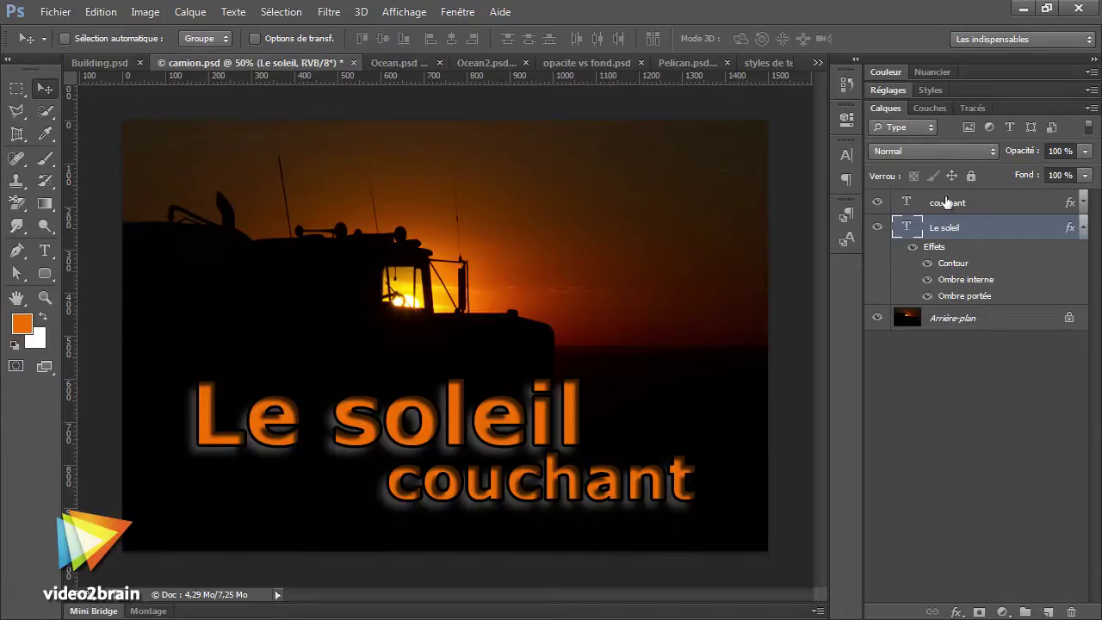
left_click(75, 61)
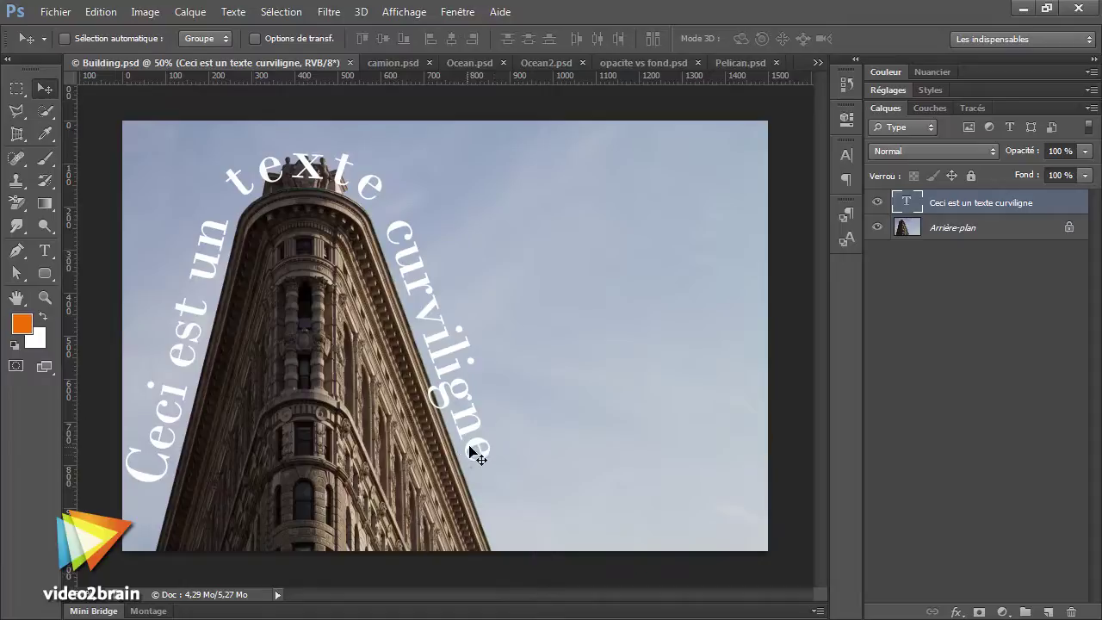
Review the curved text's Caractère and Paragraphe settings, then return to styles de texte.
left_click(847, 155)
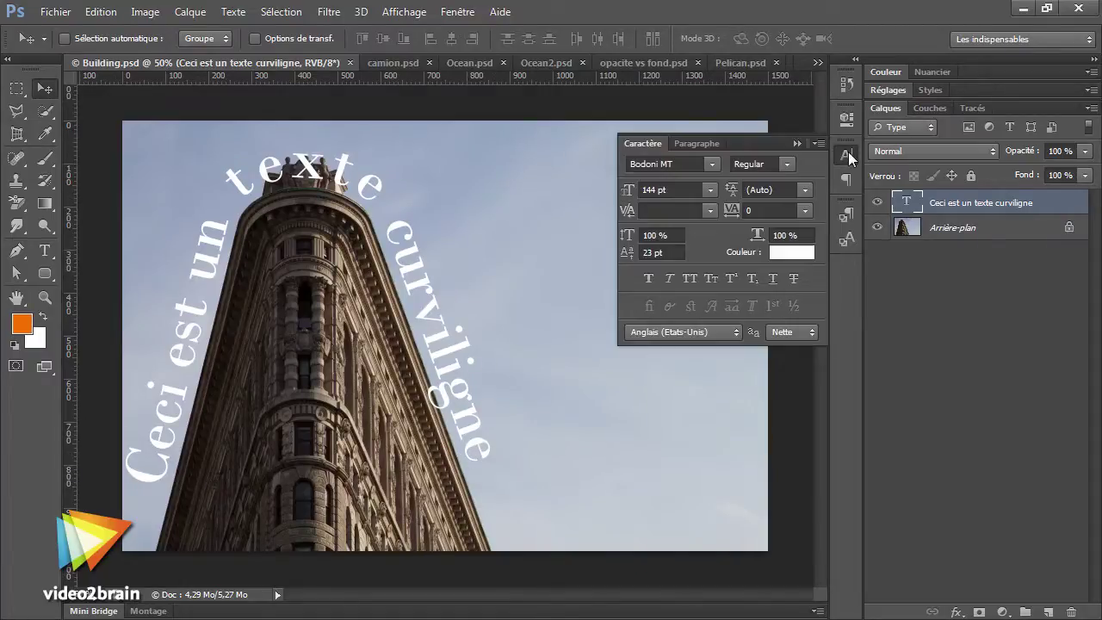
left_click(44, 252)
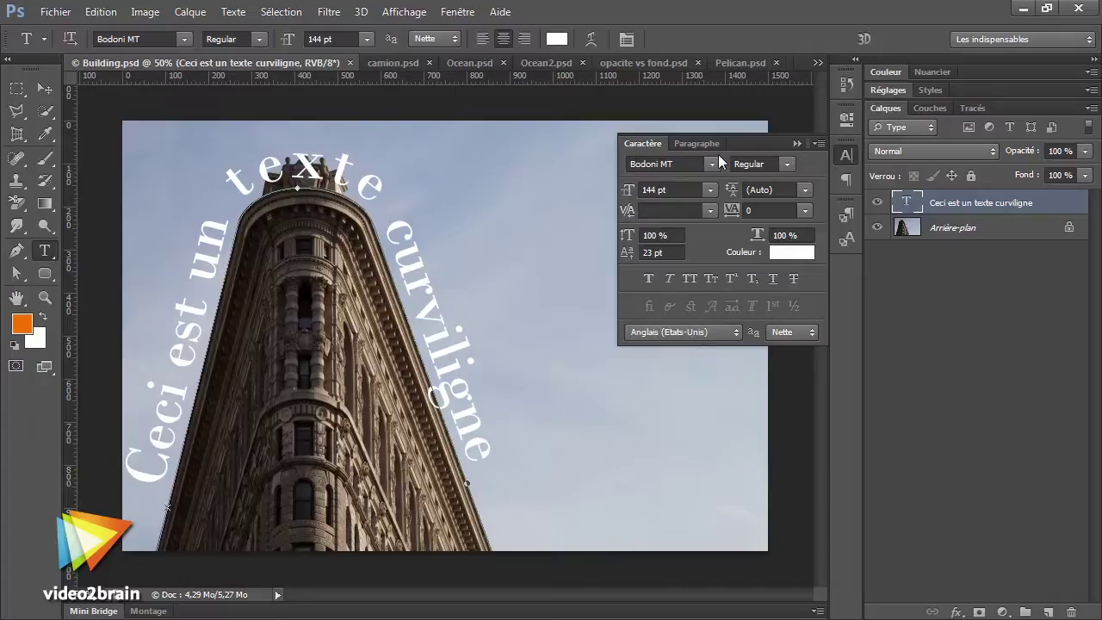
left_click(696, 144)
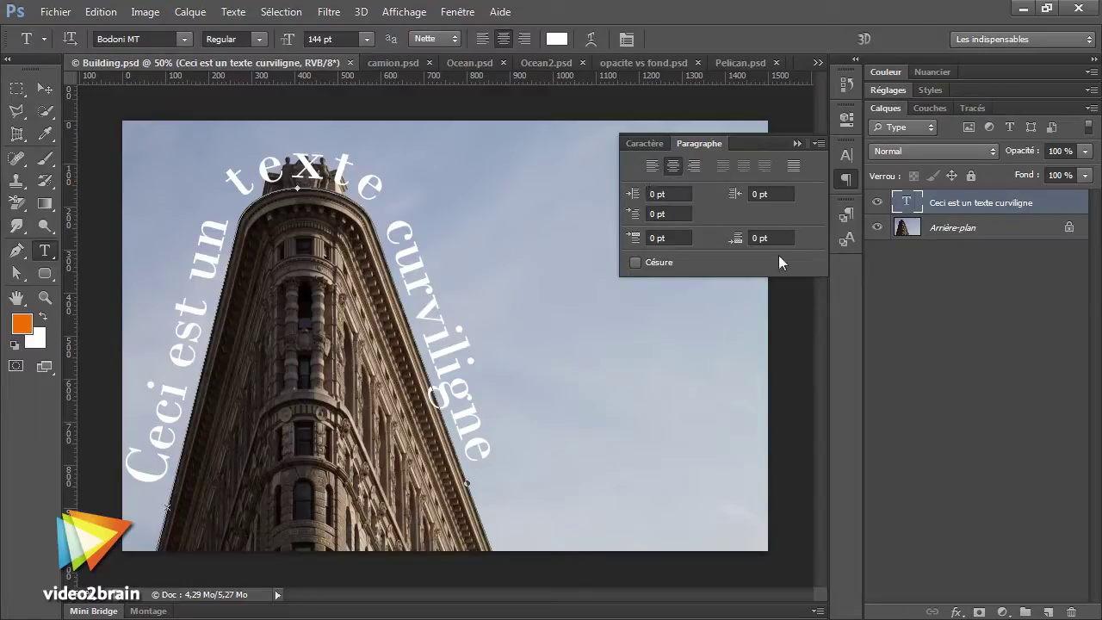
left_click(818, 63)
left_click(896, 181)
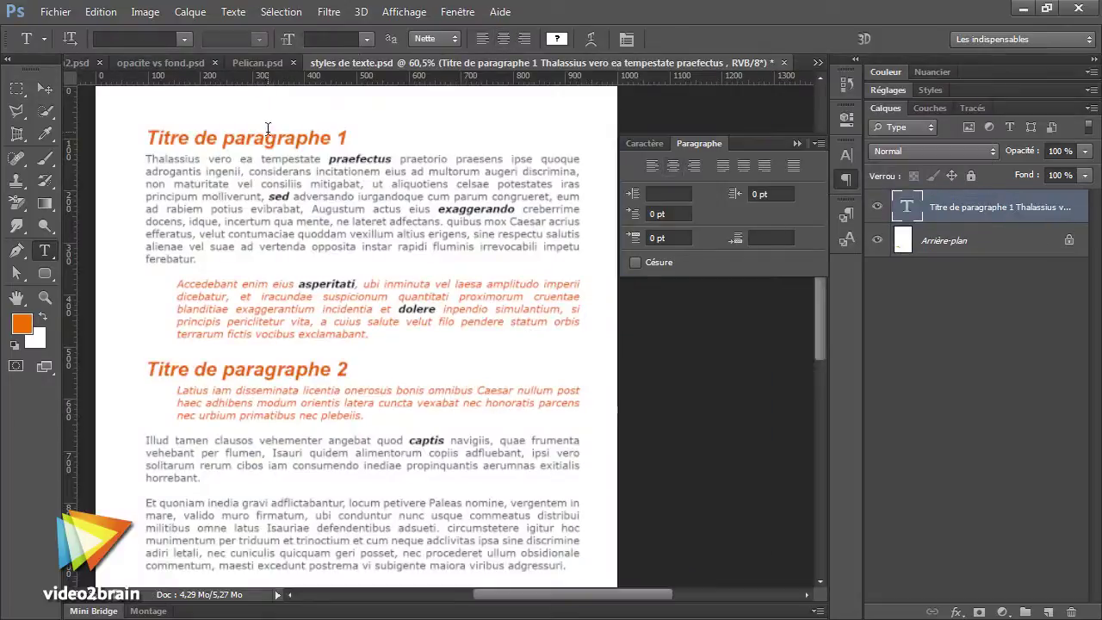
Apply the gras italique orange character style to 'ne lateret' and 'petivere'.
left_click(848, 214)
left_click(848, 242)
left_click(848, 213)
left_click(848, 239)
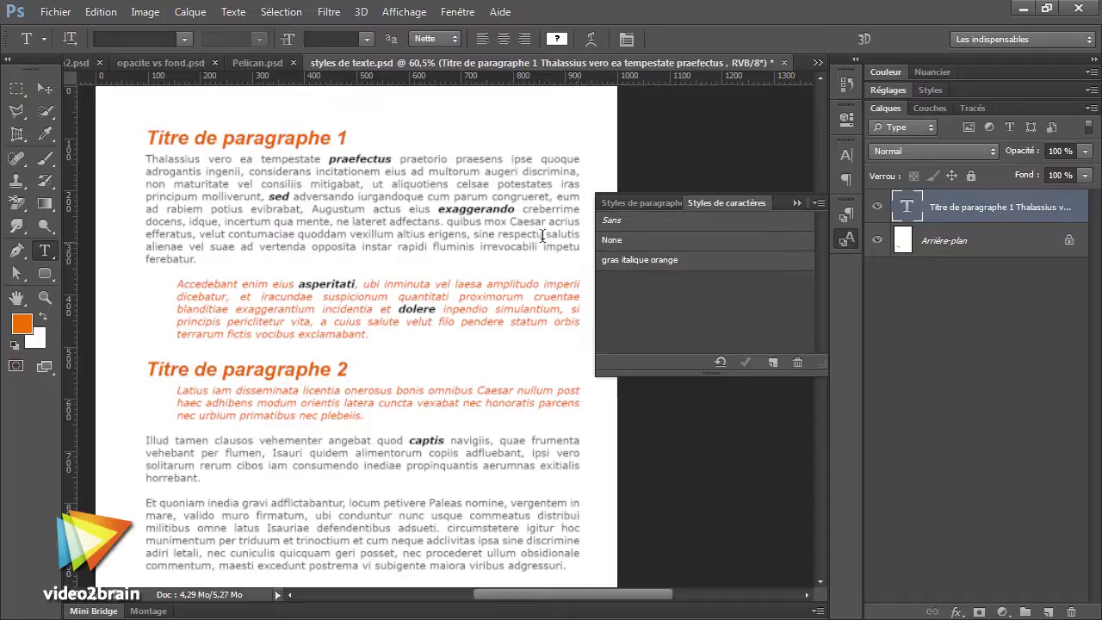
left_click(851, 216)
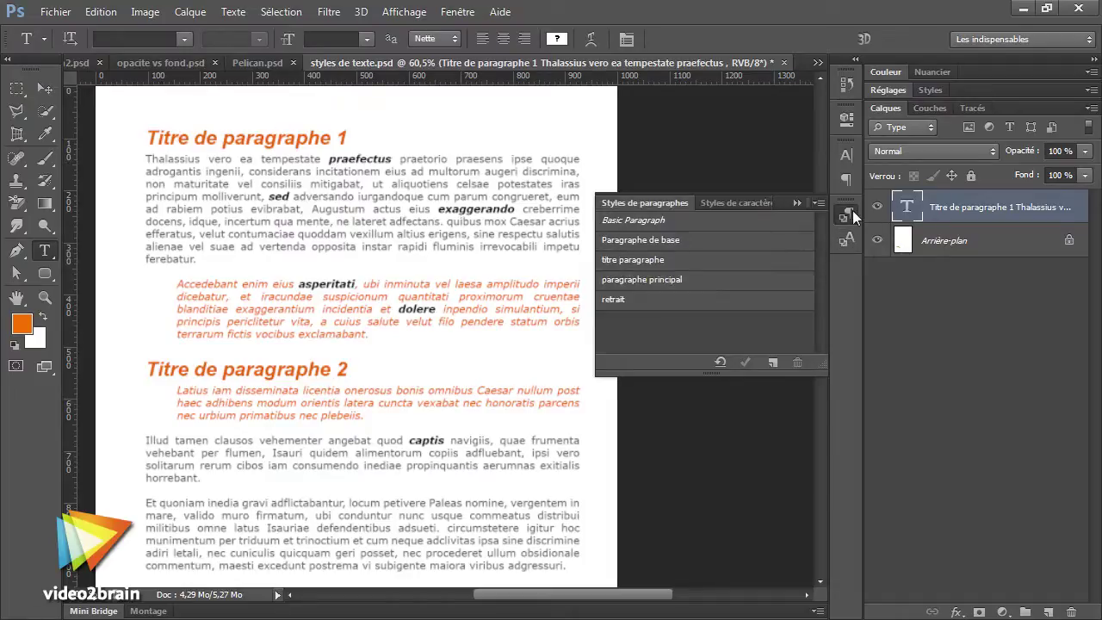
left_click_drag(193, 138, 295, 140)
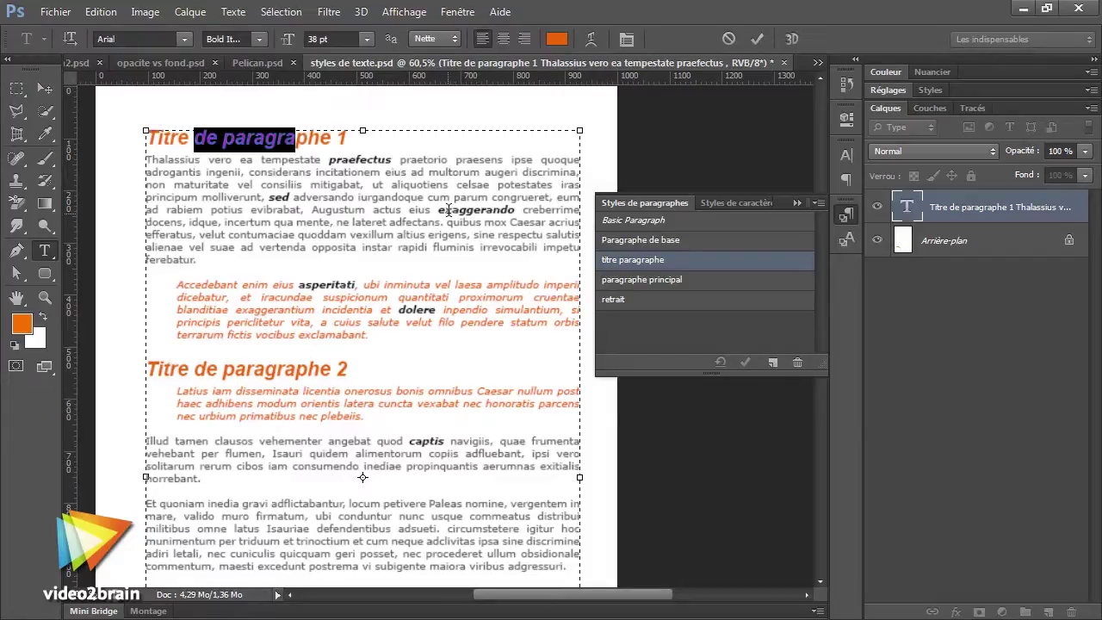
mouse_move(466, 209)
left_mouse_down()
mouse_move(501, 211)
mouse_move(442, 209)
left_mouse_up()
left_click_drag(337, 223, 386, 222)
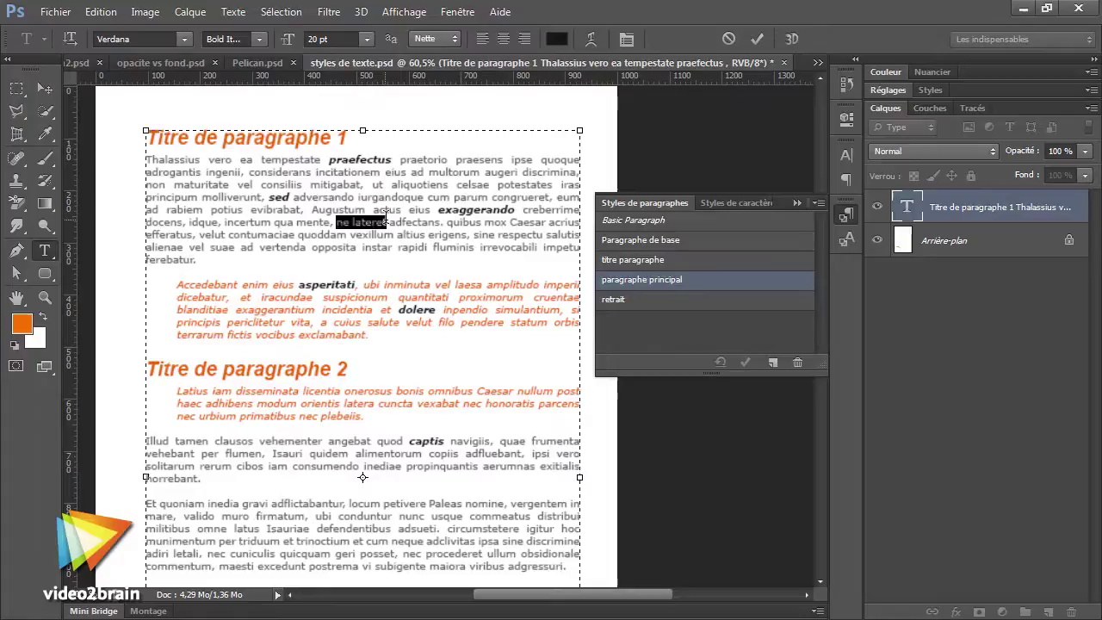
left_click(729, 202)
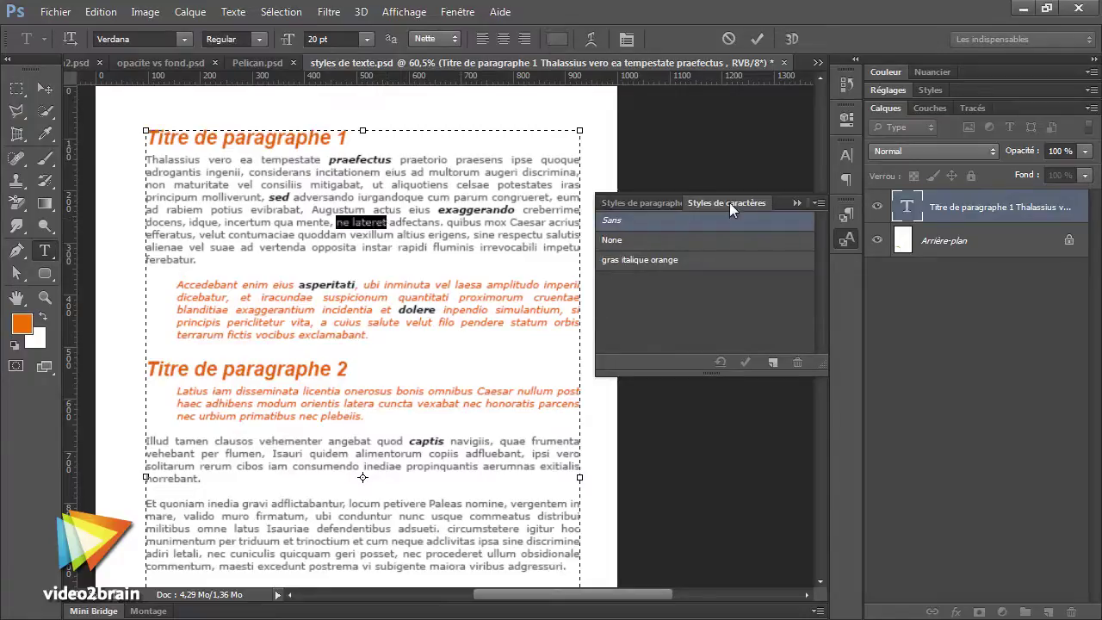
left_click(652, 260)
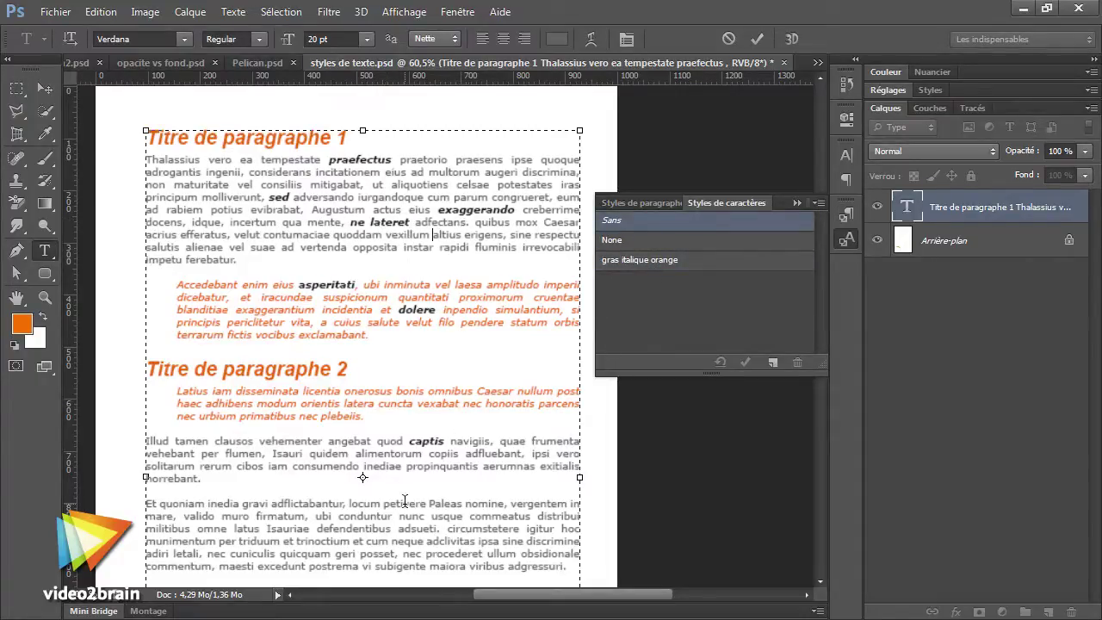
left_click_drag(384, 504, 433, 504)
left_click(686, 260)
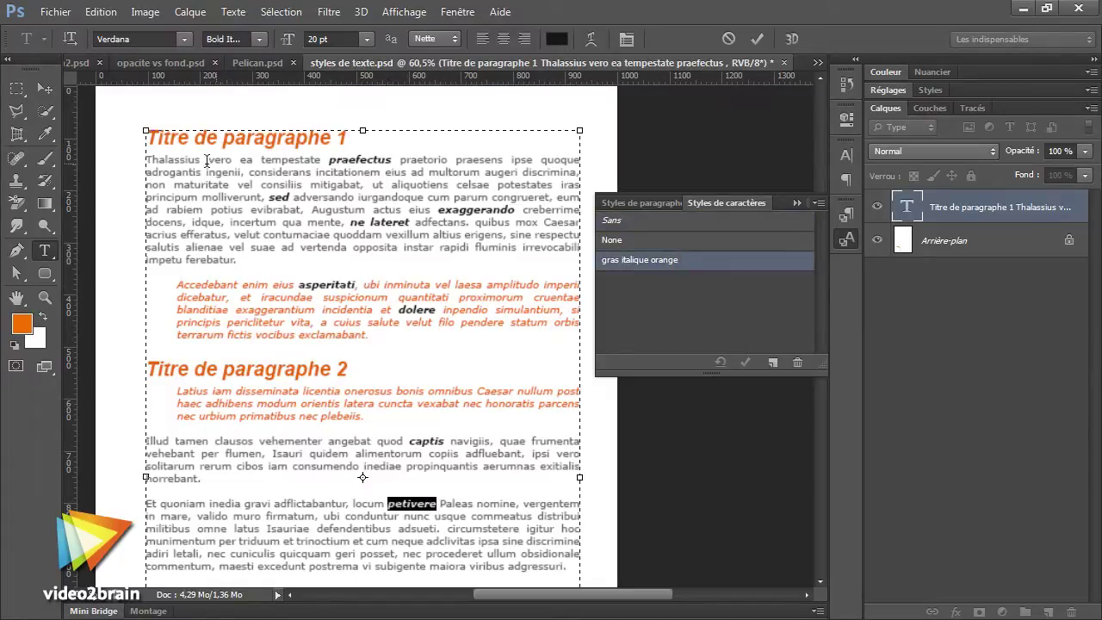
Apply the retrait paragraph style to the final Et quoniam paragraph.
scroll(372, 351, "down", 2)
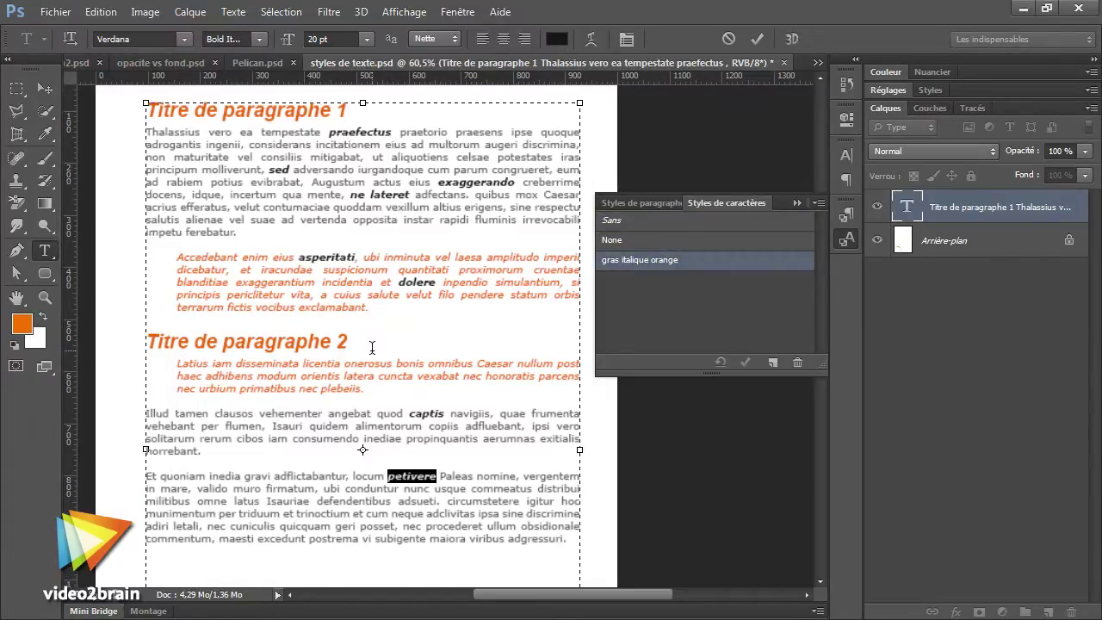
left_click(179, 463)
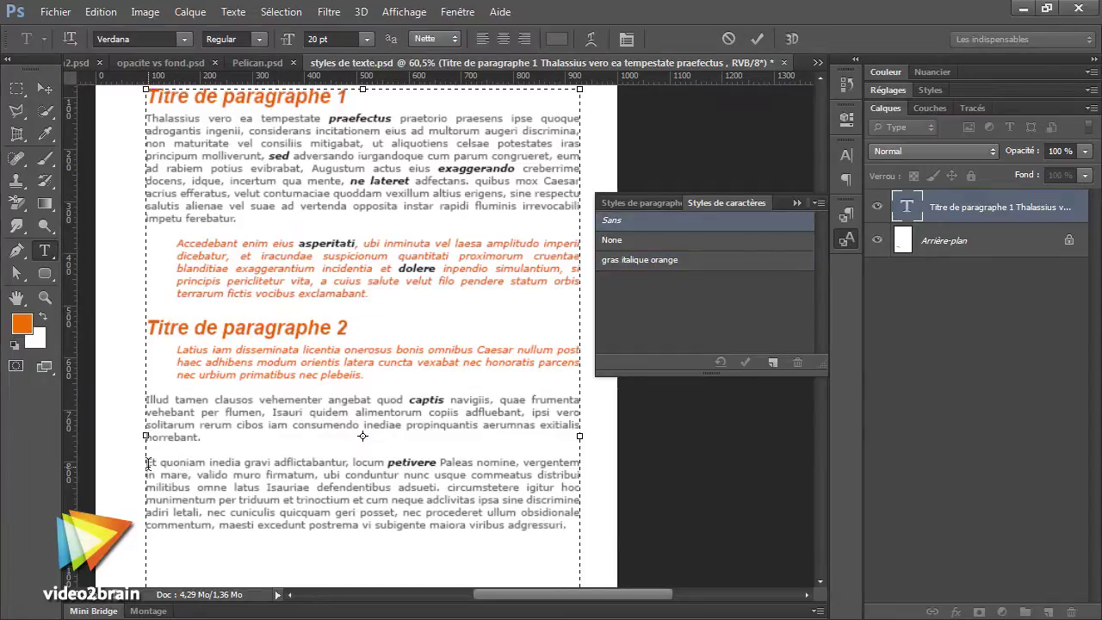
left_click_drag(148, 463, 566, 526)
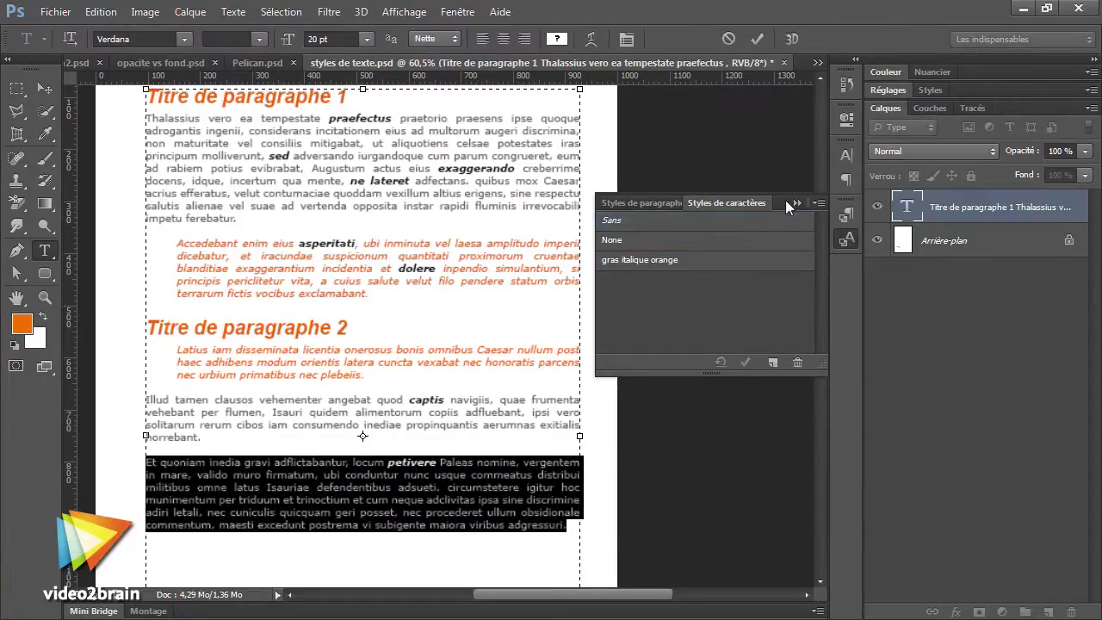
left_click(645, 203)
left_click(654, 299)
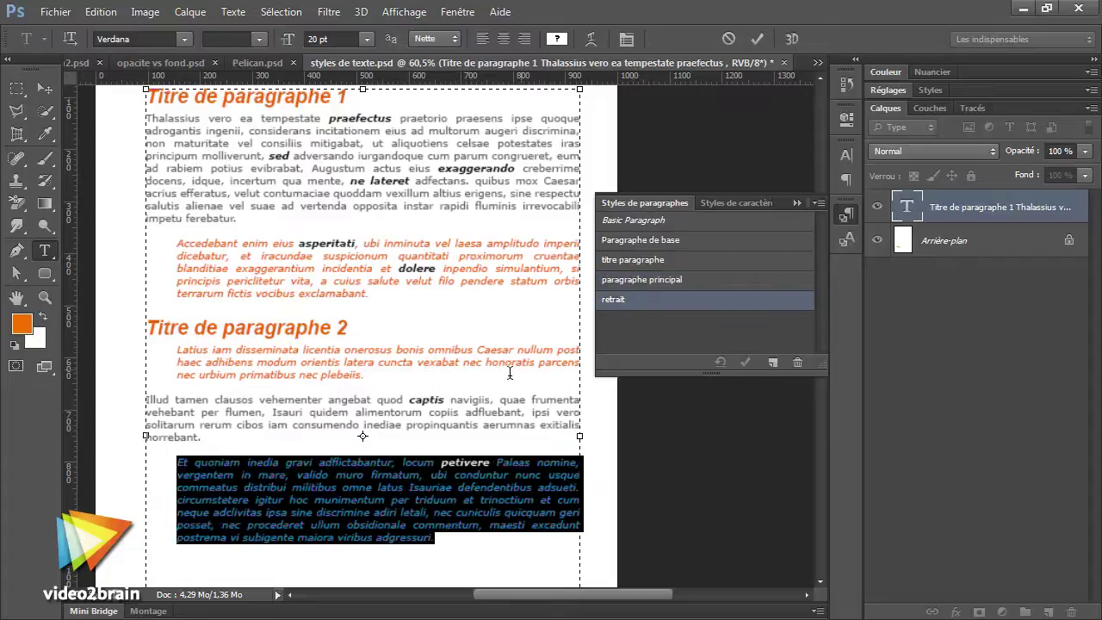
left_click(297, 425)
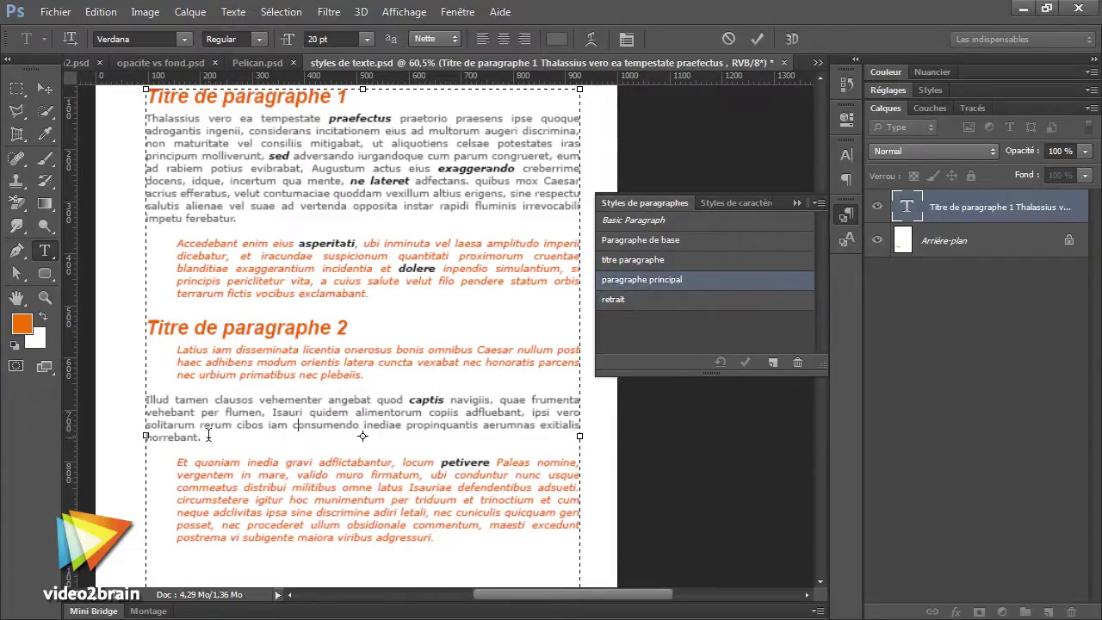
Replace the blank line above Illud tamen with a new line reading 'Titre n3'.
left_click(178, 463)
left_click(149, 399)
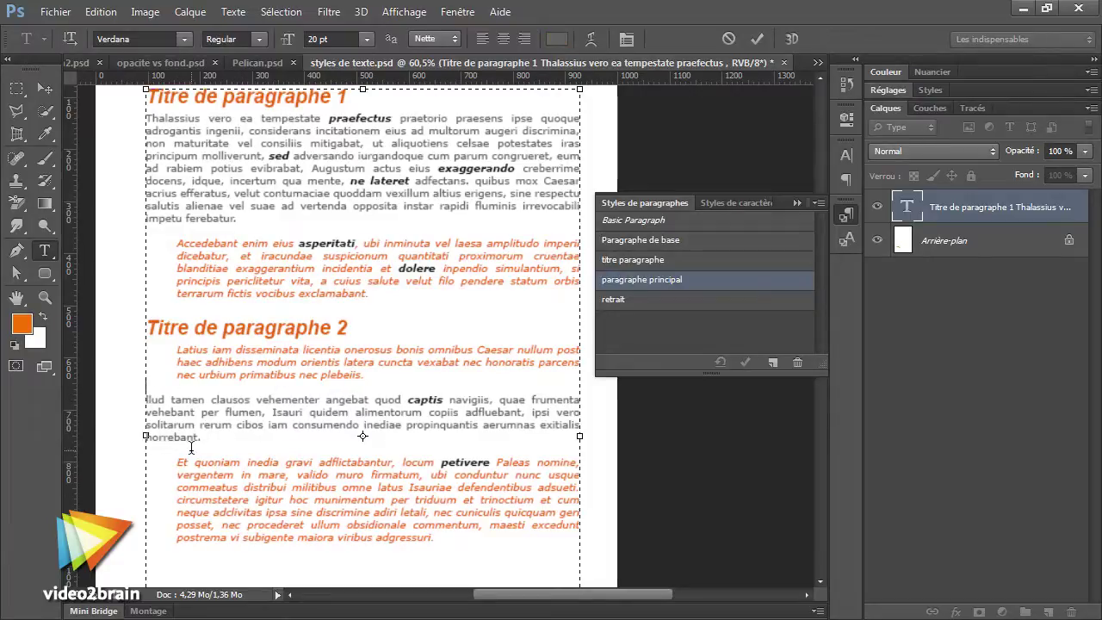
key("BackSpace")
type("Titre n")
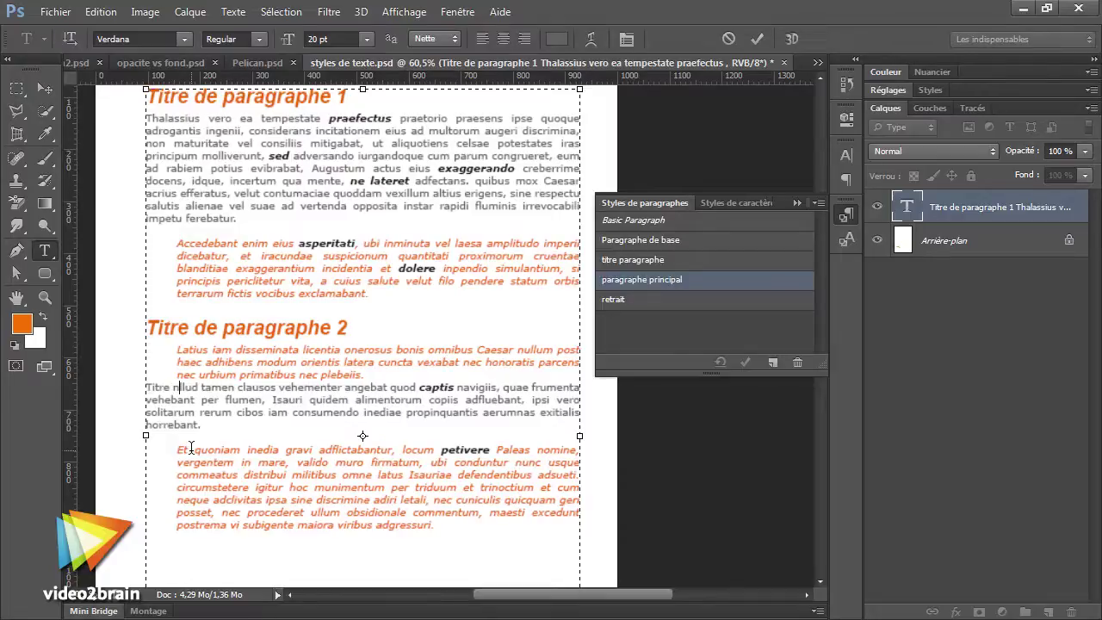
type("3")
key("Return")
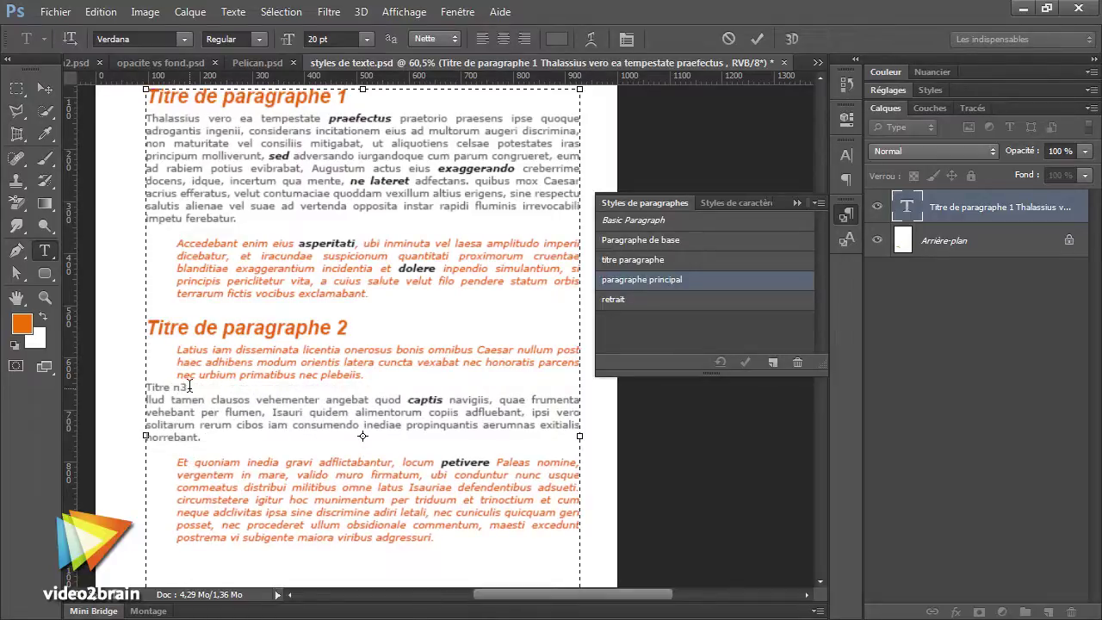
Give 'Titre n3' the titre paragraphe style and review the page with the Move tool.
left_click_drag(190, 386, 143, 387)
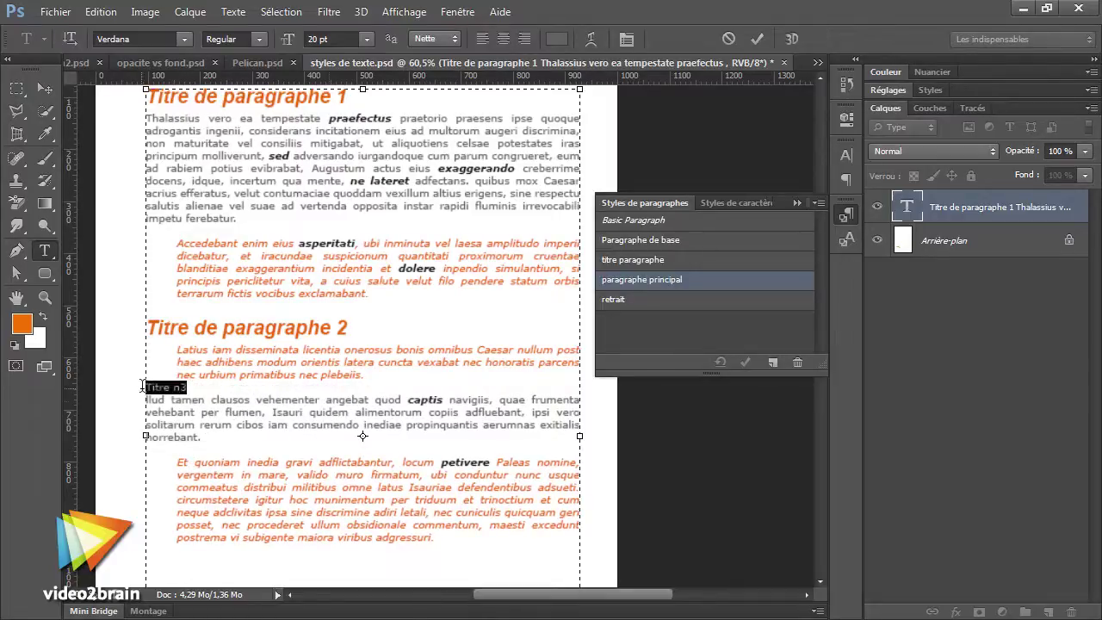
left_click(660, 260)
left_click(261, 406)
scroll(260, 407, "up", 2)
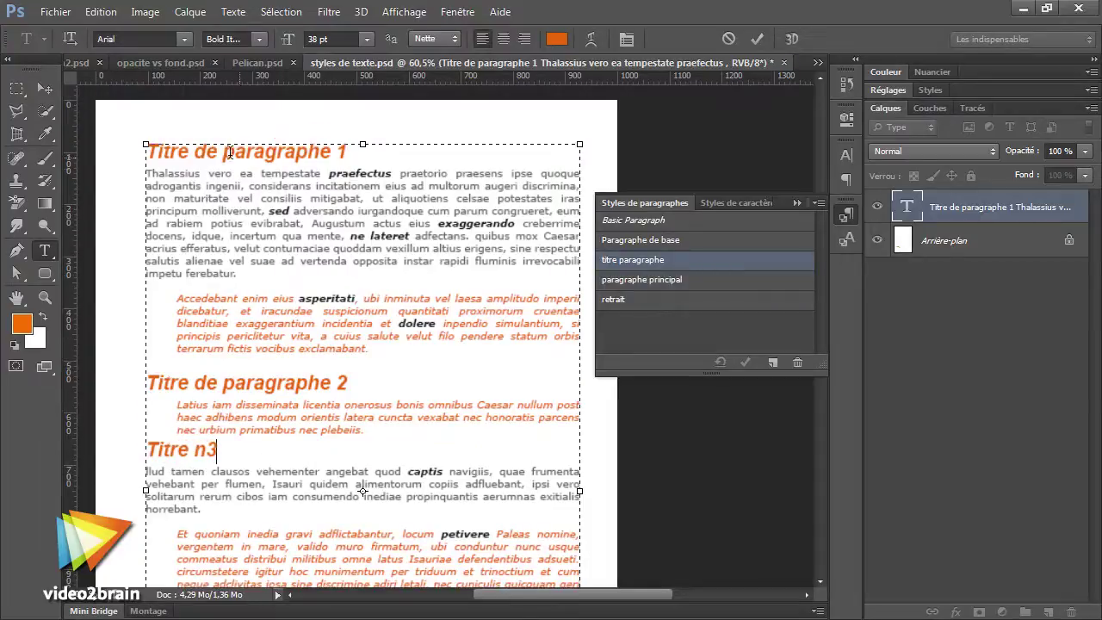
left_click_drag(195, 151, 438, 515)
left_click(438, 515)
scroll(411, 417, "down", 3)
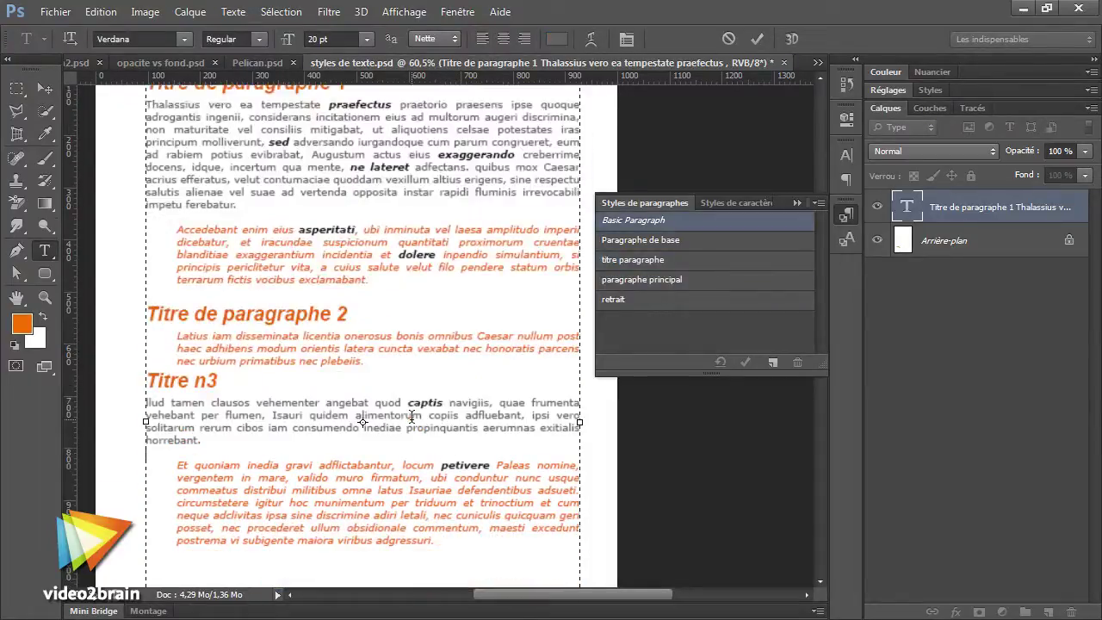
scroll(410, 417, "up", 3)
scroll(410, 417, "down", 2)
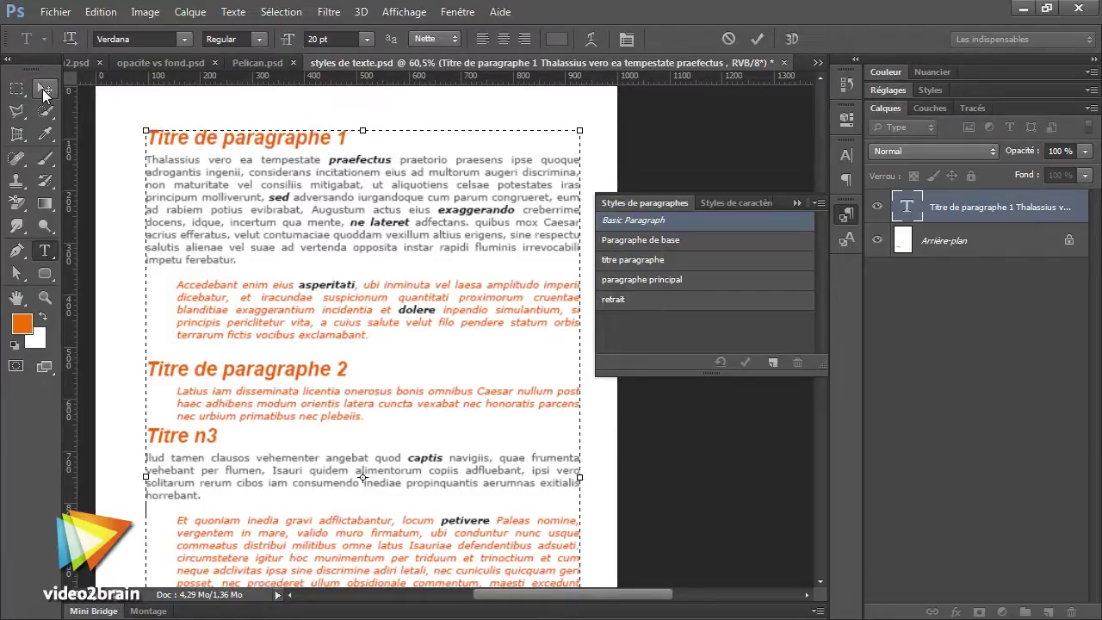
left_click(44, 89)
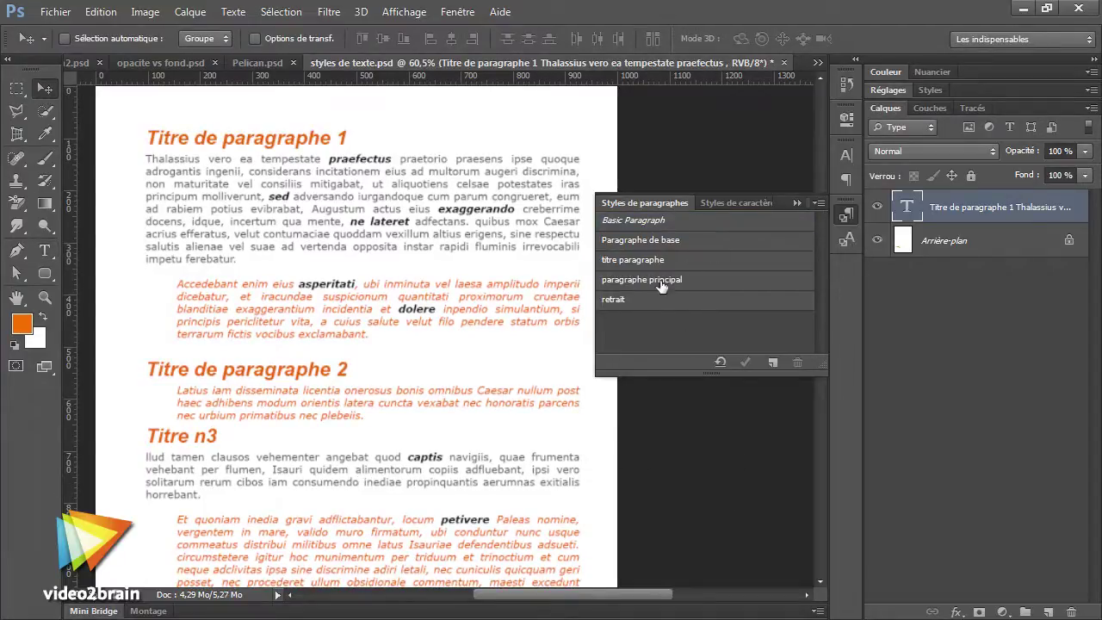
Edit the titre paragraphe style options so its text colour becomes green 1ee92c.
key("t")
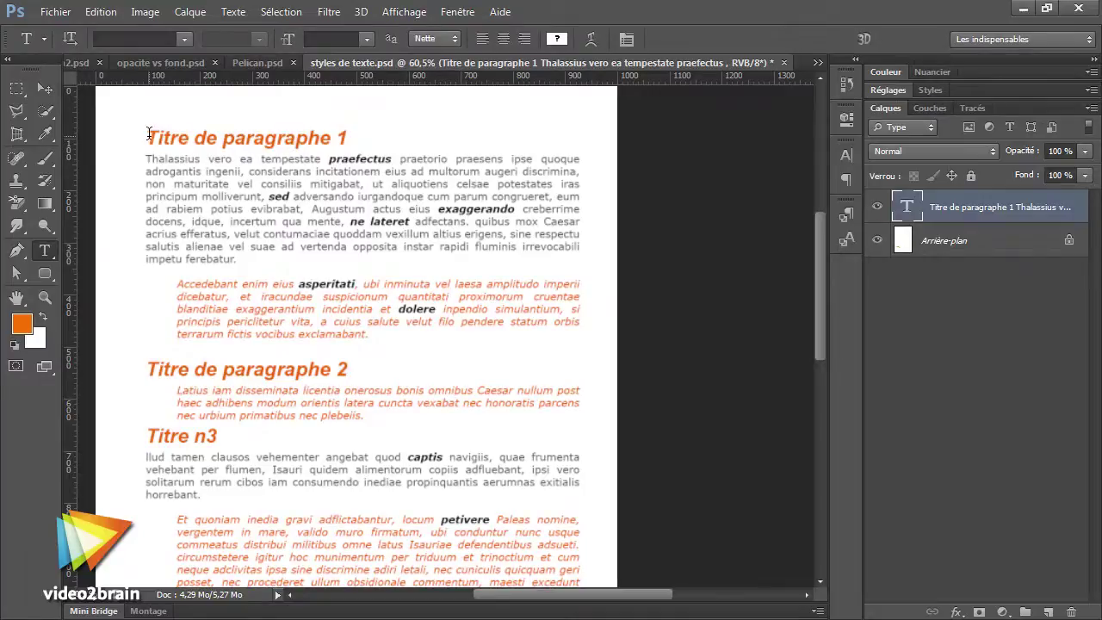
left_click_drag(148, 138, 347, 139)
left_click(848, 213)
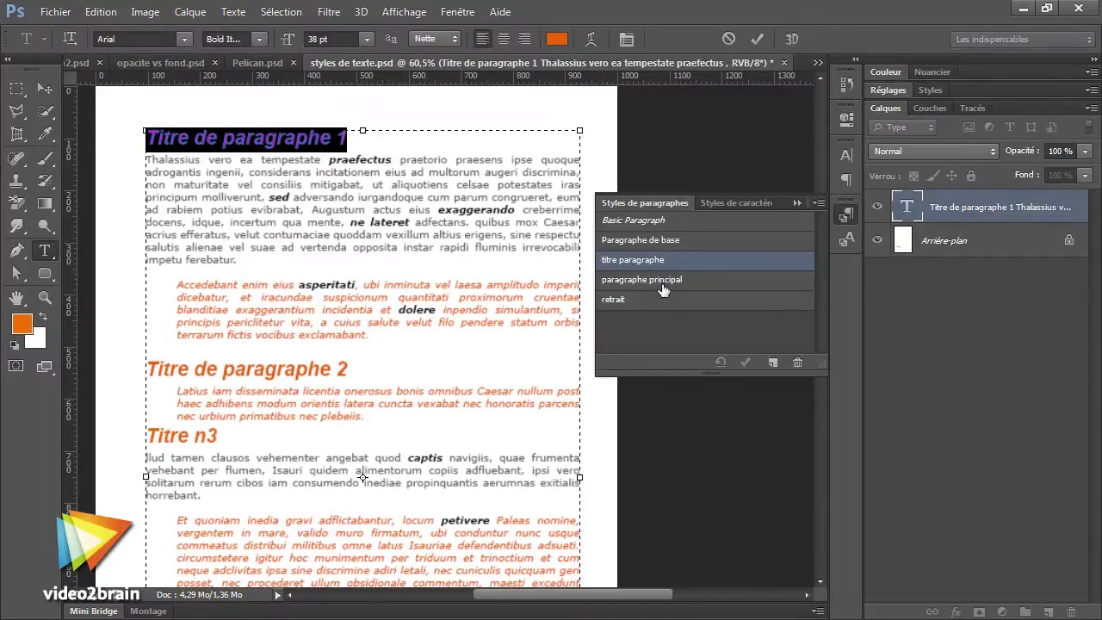
double_click(633, 259)
left_click(625, 499)
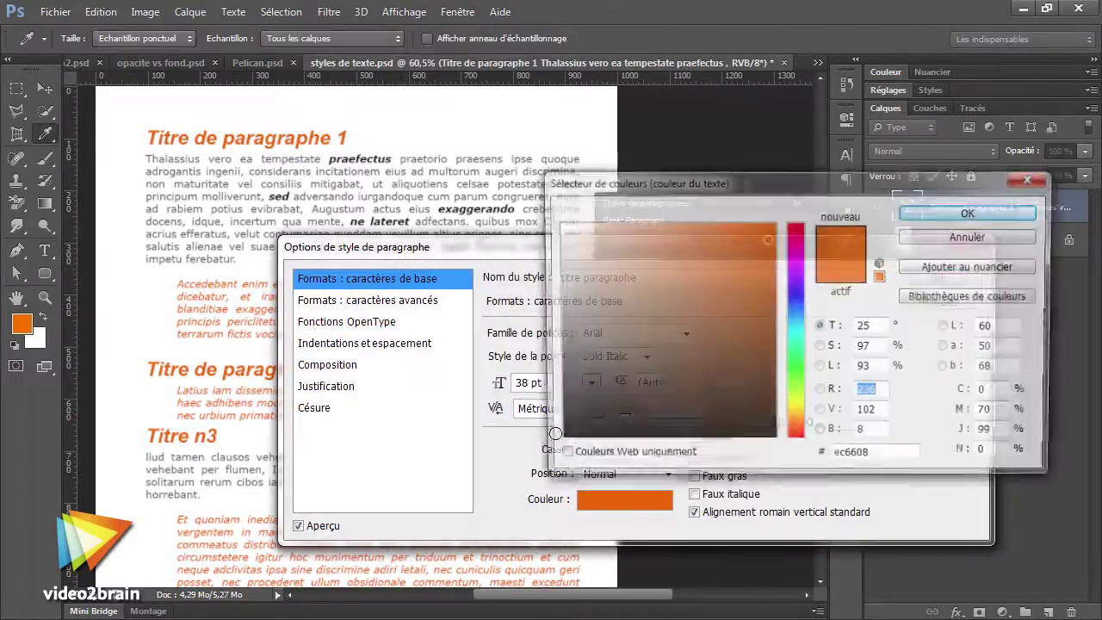
left_click(791, 367)
left_click(746, 241)
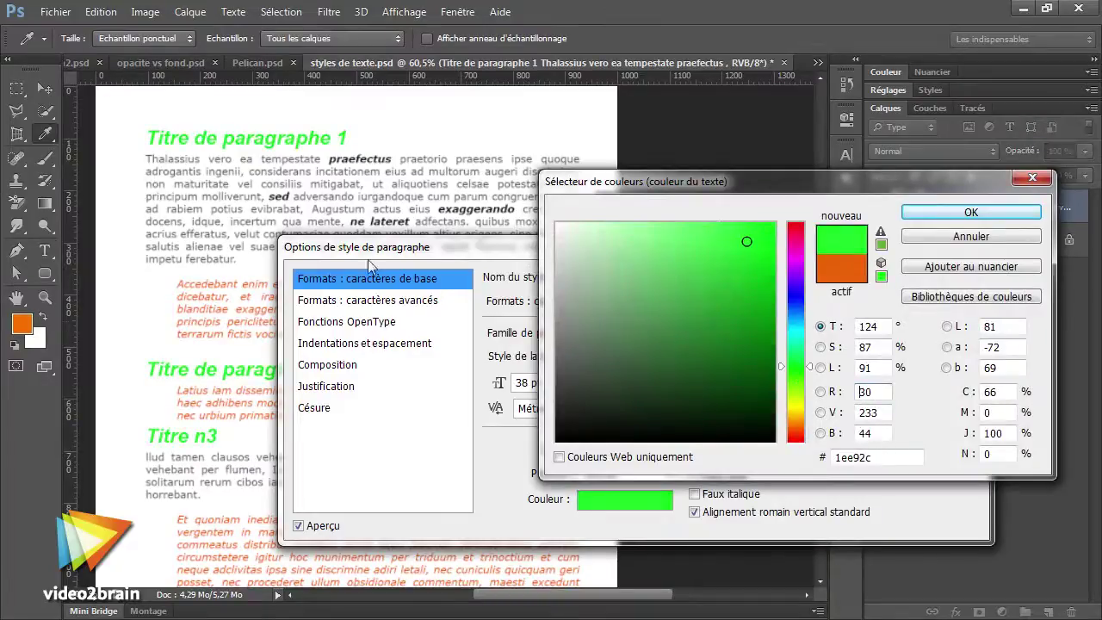
left_click(971, 212)
key("Return")
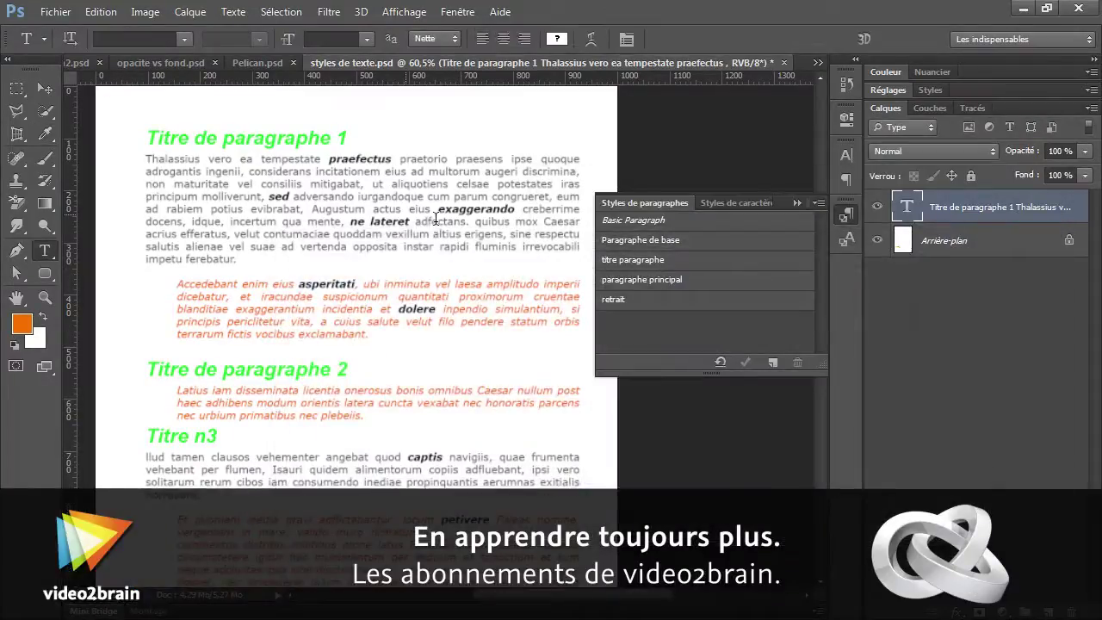
scroll(510, 472, "down", 2)
scroll(510, 465, "down", 4)
scroll(509, 465, "up", 3)
scroll(506, 454, "up", 2)
scroll(505, 454, "up", 2)
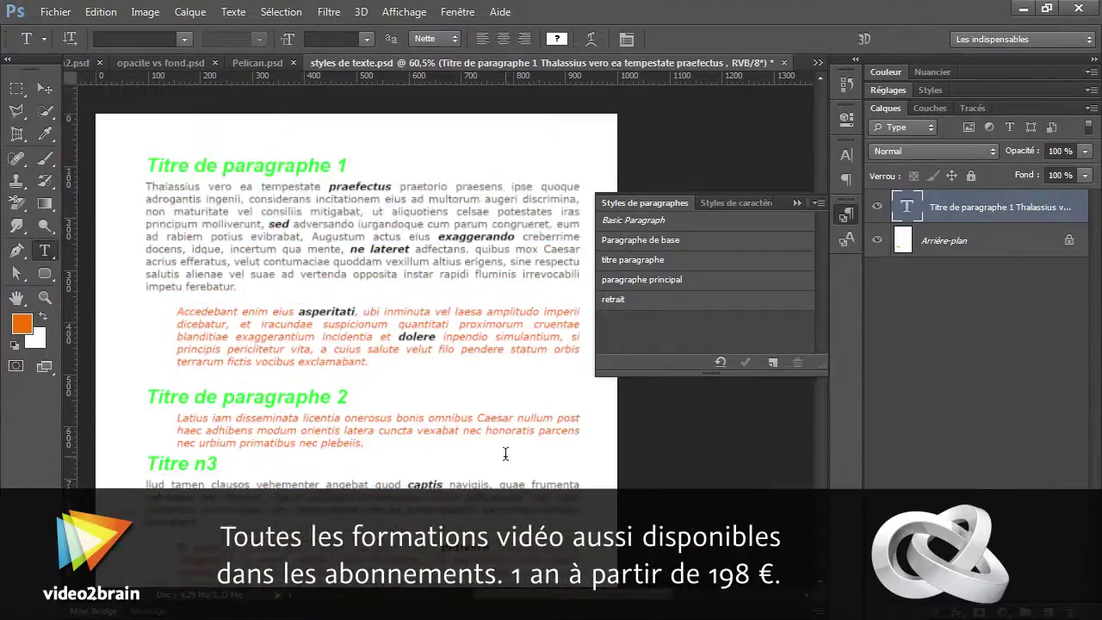